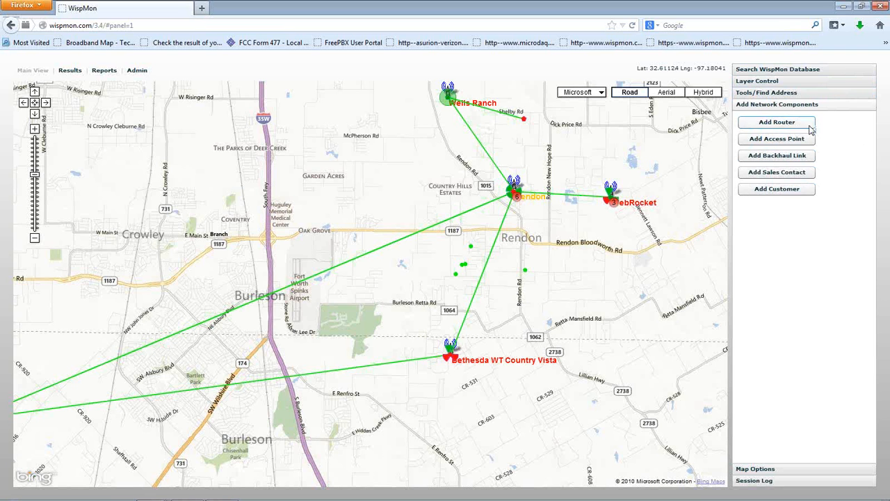
Step: Create a new sales contact and set its contact reminder to 04/08/2014
click(776, 174)
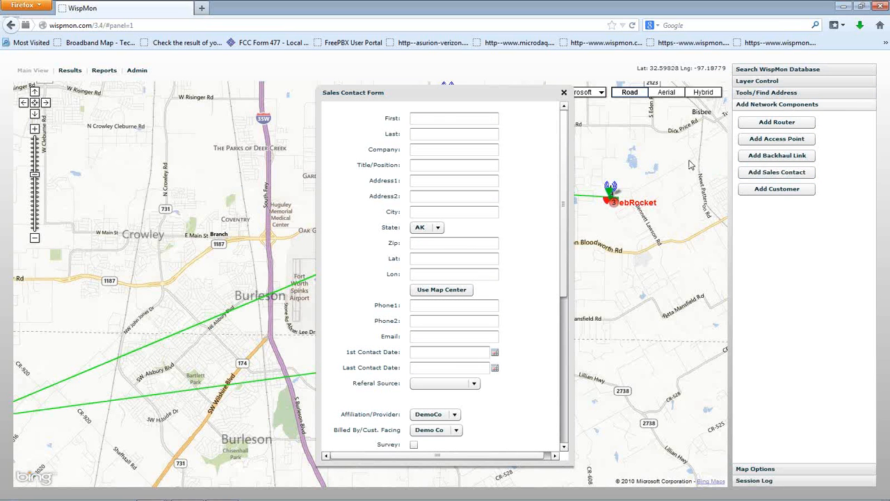
click(442, 118)
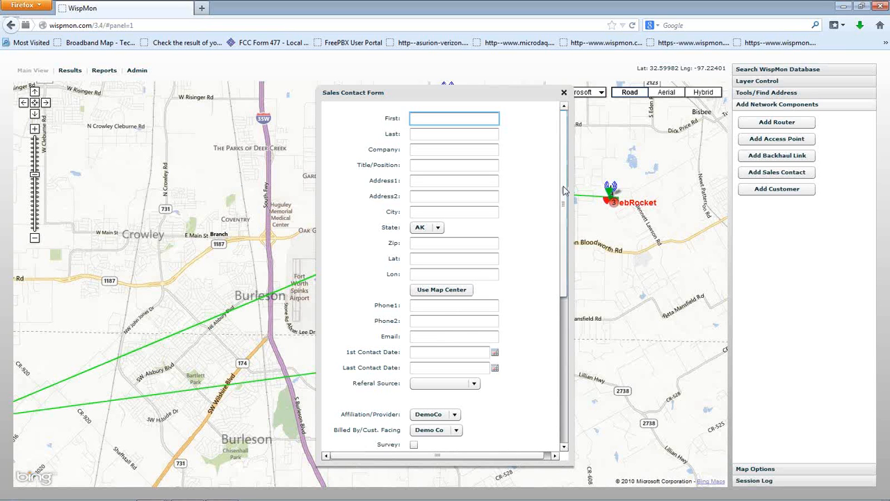
drag(562, 193, 565, 311)
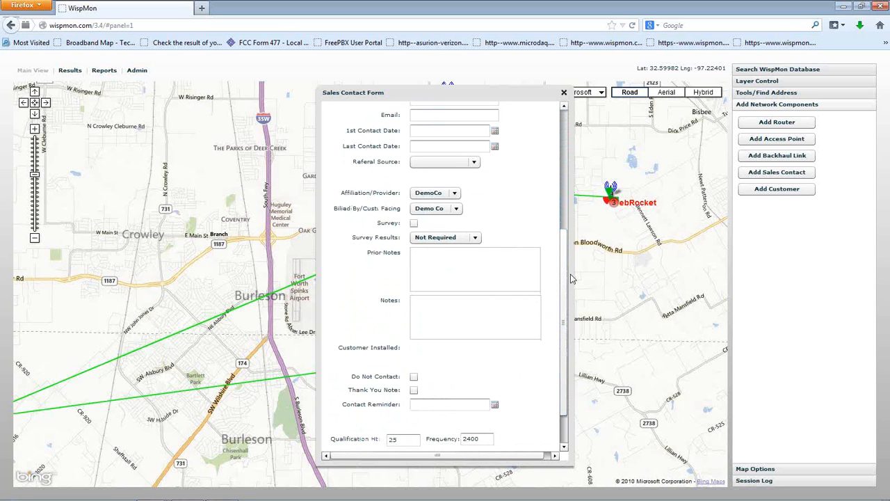
drag(565, 278, 556, 316)
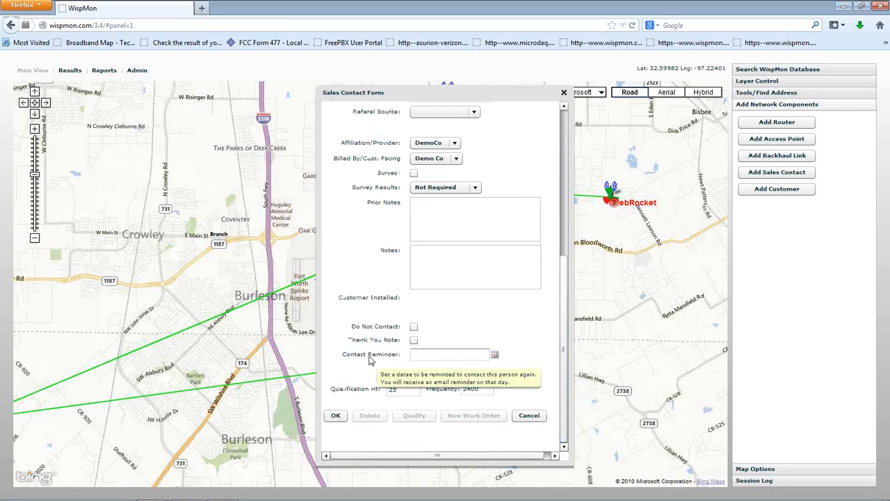
click(494, 355)
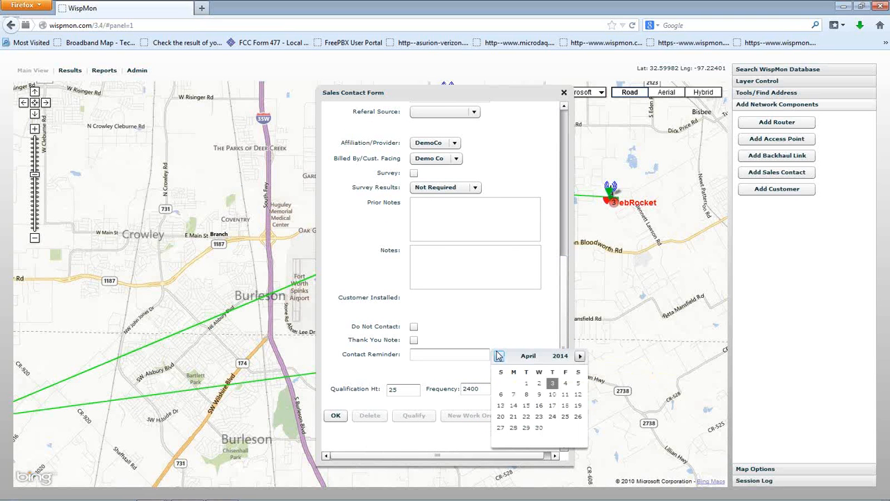
click(526, 395)
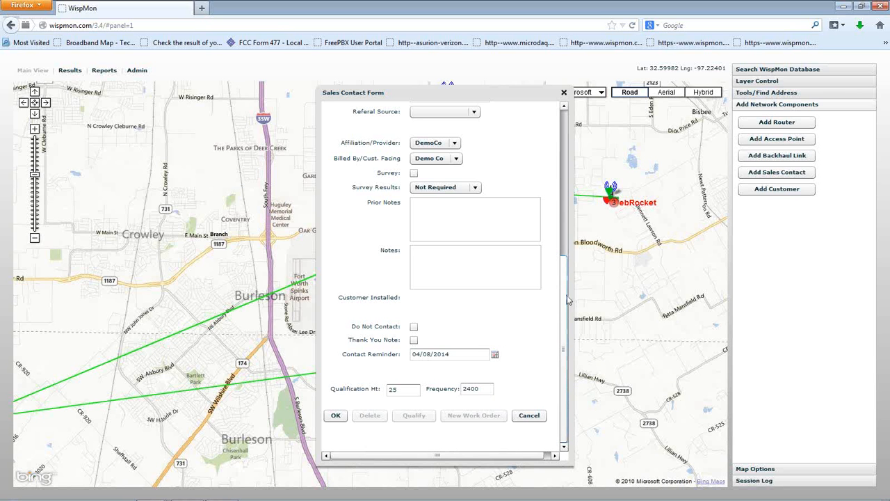
Step: Set the contact's referral source to customer and select the existing customer who made the referral
drag(566, 300, 569, 148)
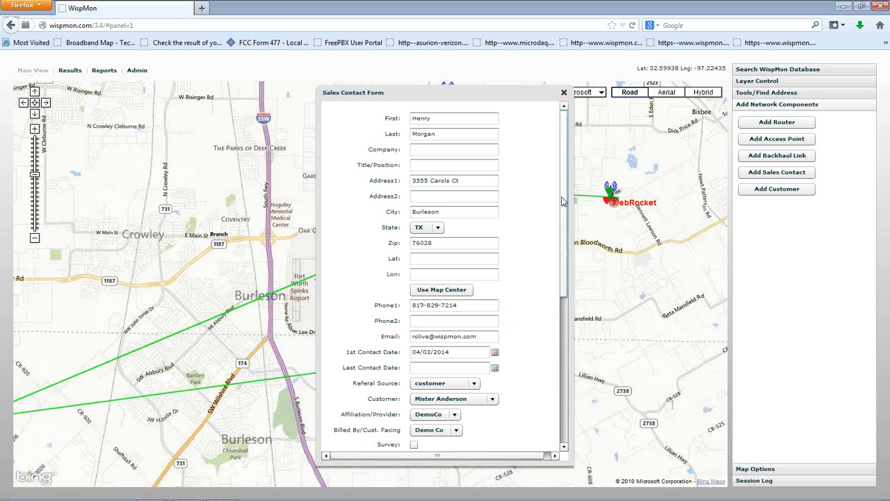
drag(564, 201, 564, 244)
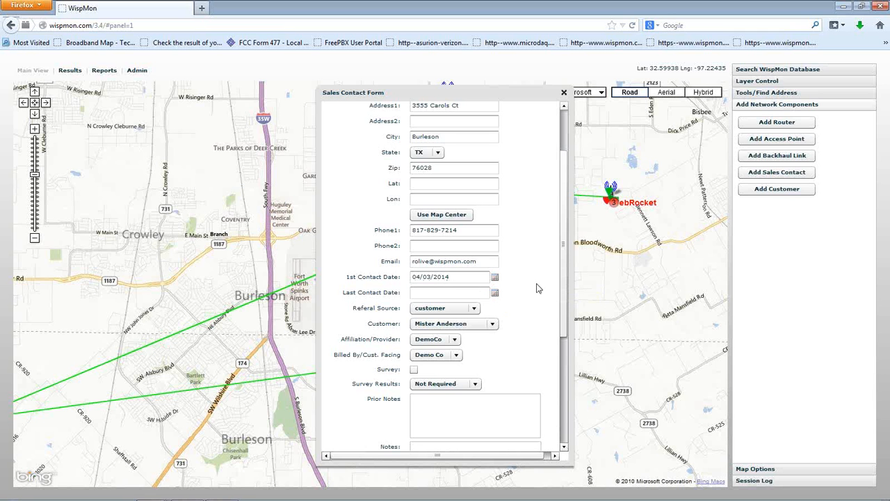
click(473, 310)
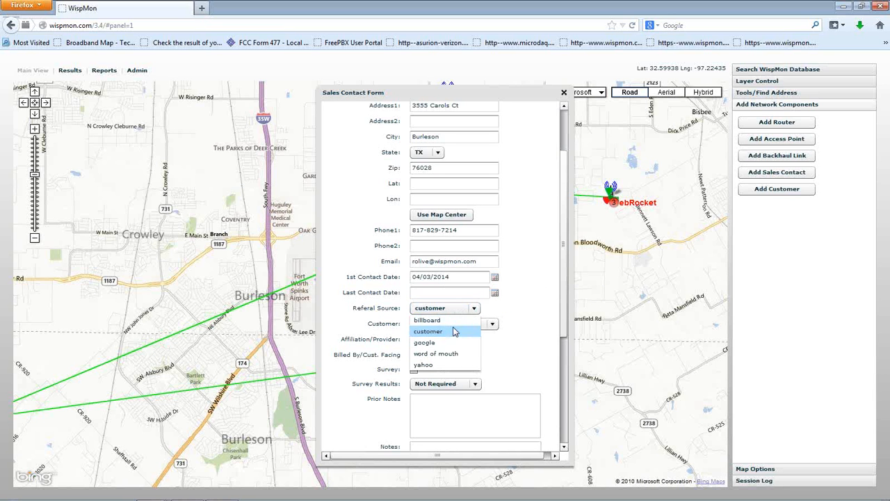
click(453, 331)
click(492, 325)
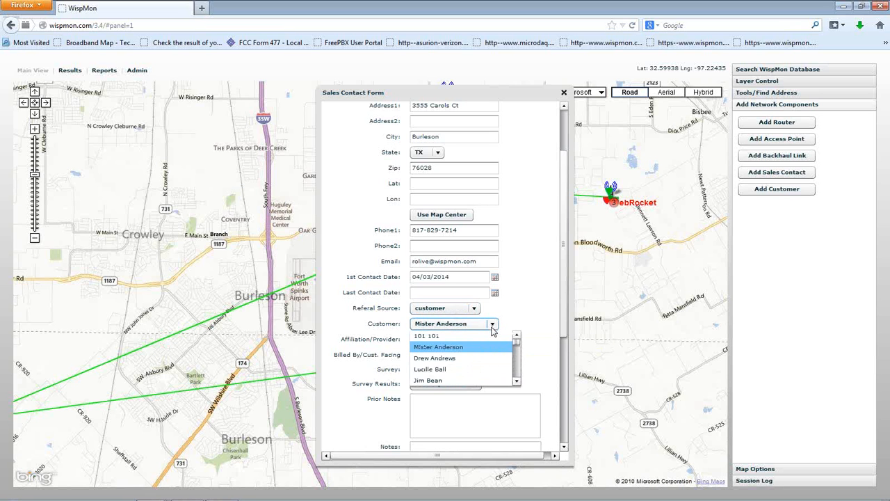
click(480, 348)
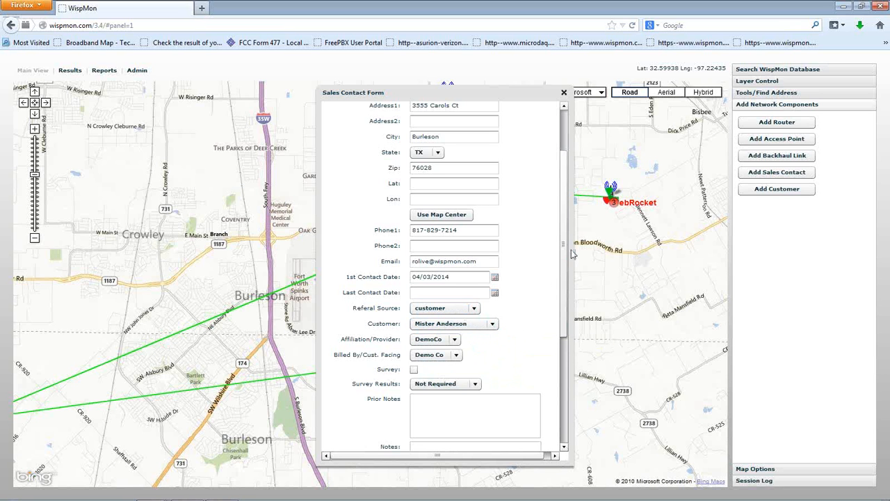
Step: Add the note "there is a bad dog in the backyard, named Peaches" and submit the new contact
drag(564, 236, 561, 287)
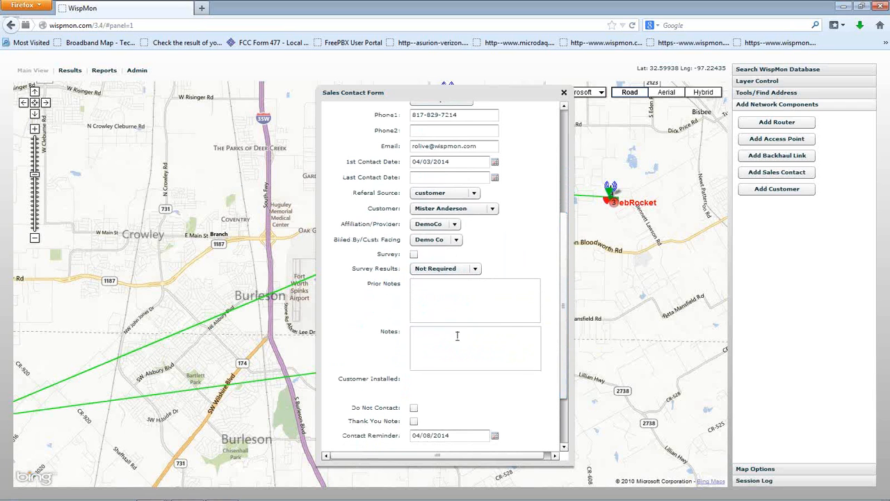
click(456, 337)
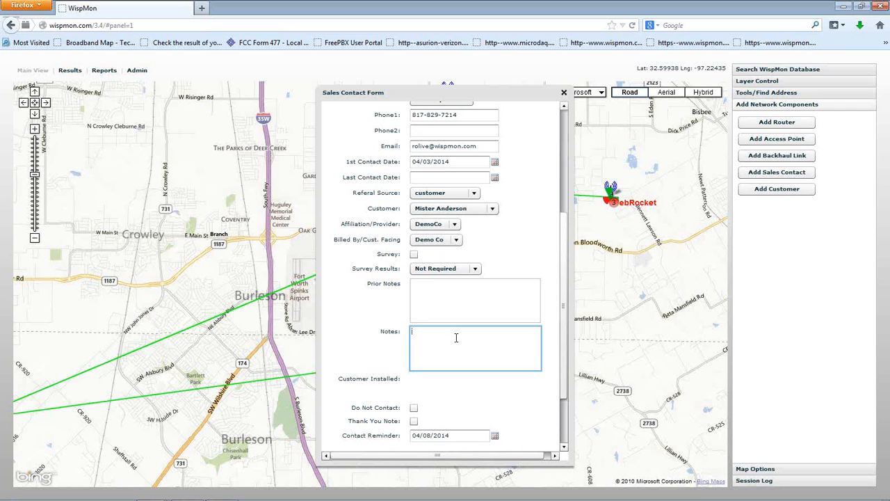
text(there is a bad dog in the backyard, named Peaches)
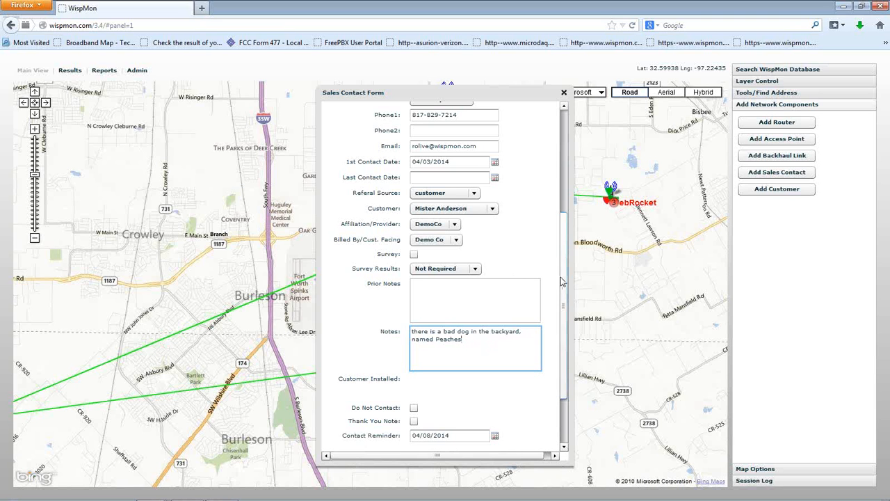
drag(565, 272, 565, 317)
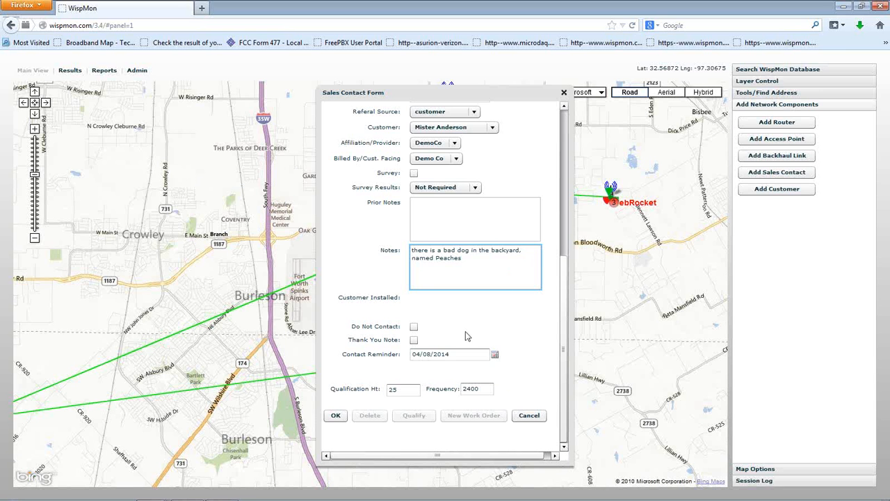
click(336, 415)
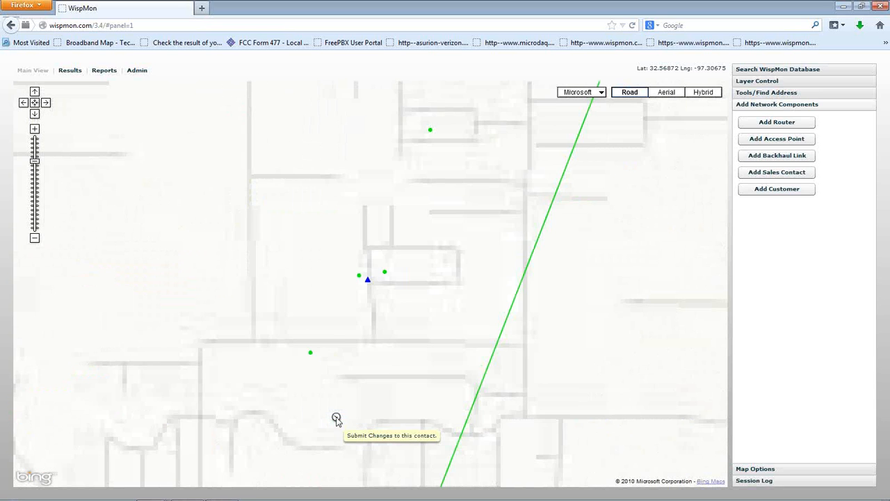
Step: Show the contact's marker and the surrounding houses close up in Hybrid map view beside the contact form
drag(407, 93, 564, 107)
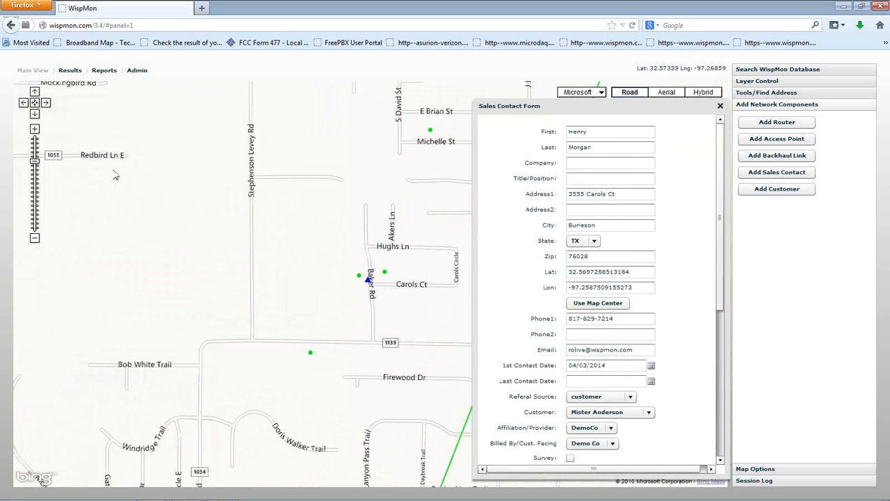
click(35, 130)
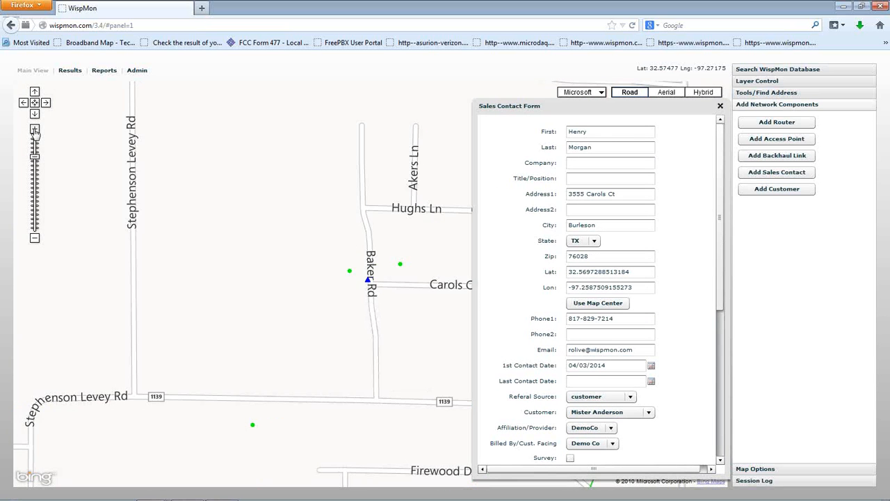
click(35, 131)
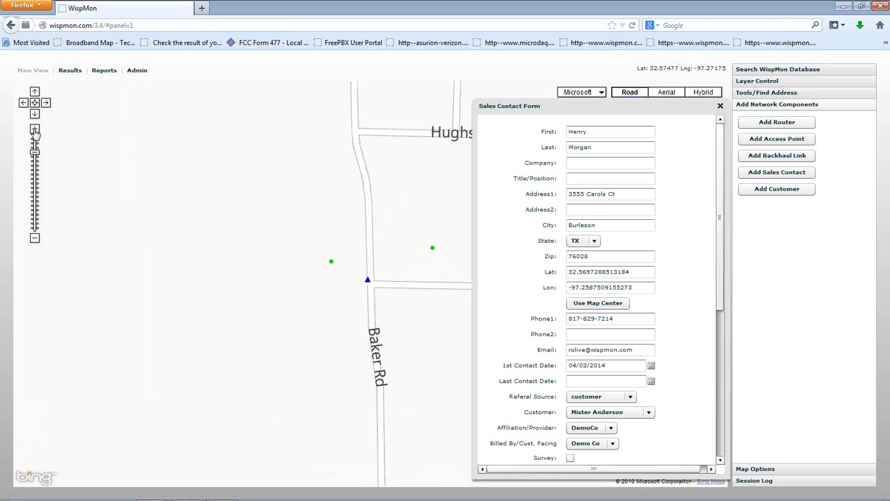
click(35, 131)
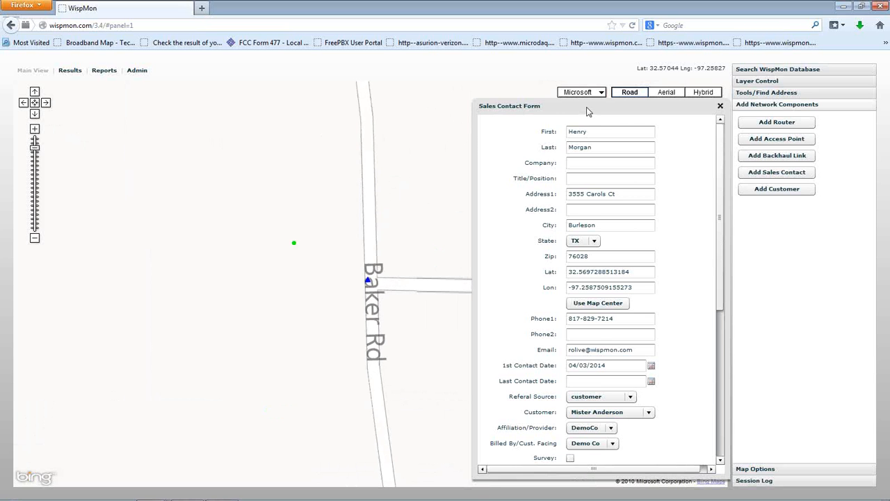
drag(610, 117, 645, 124)
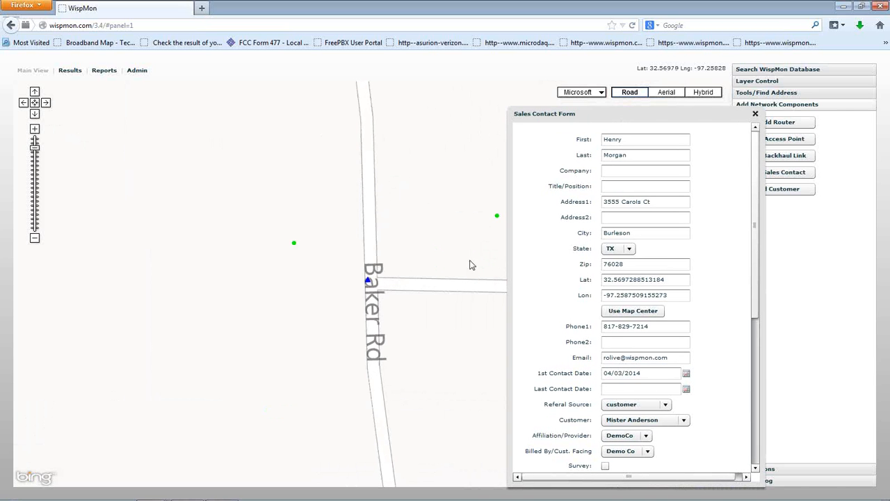
click(704, 93)
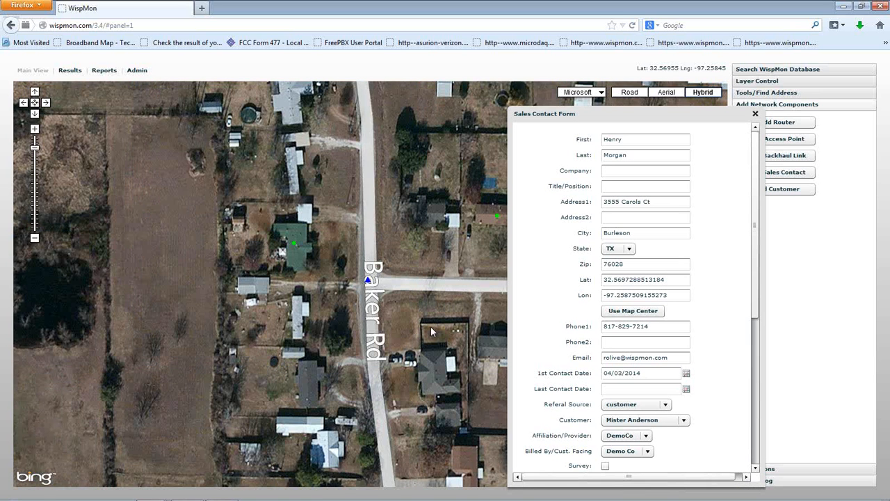
Step: Centre the map on the house southeast of the marker, apply the map center as the contact's coordinates and submit
drag(421, 278, 353, 245)
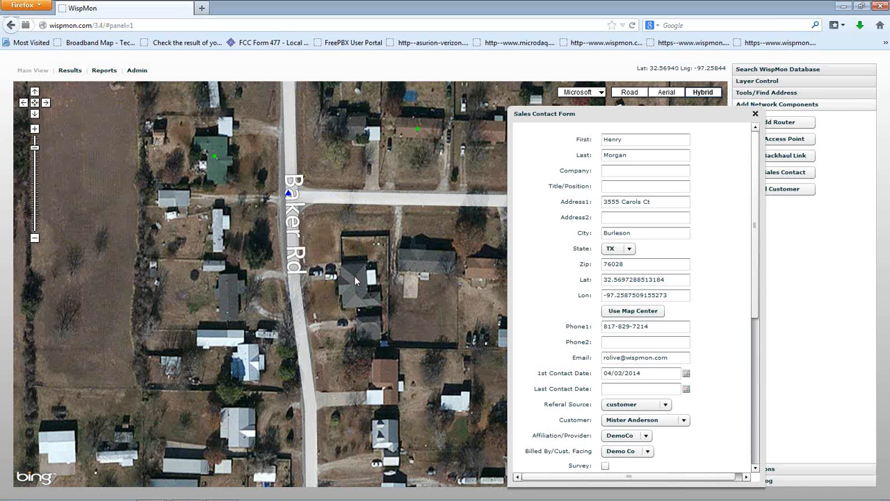
drag(355, 280, 372, 284)
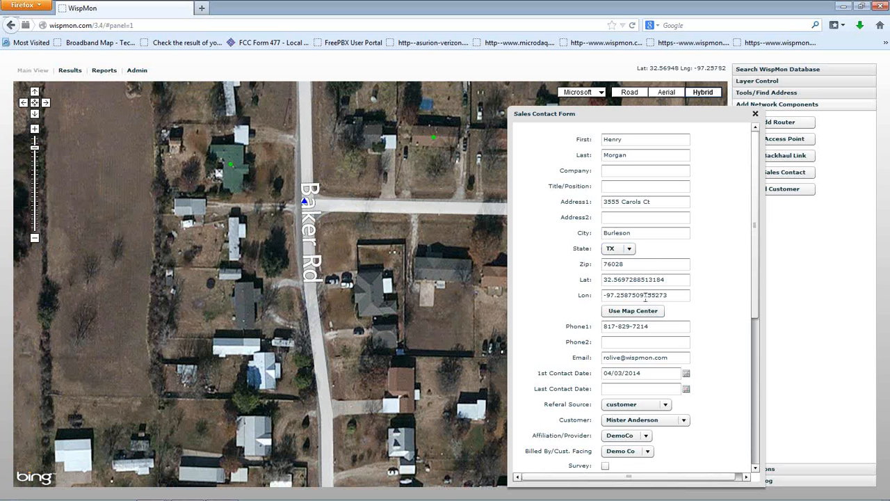
drag(673, 278, 605, 281)
drag(662, 295, 575, 302)
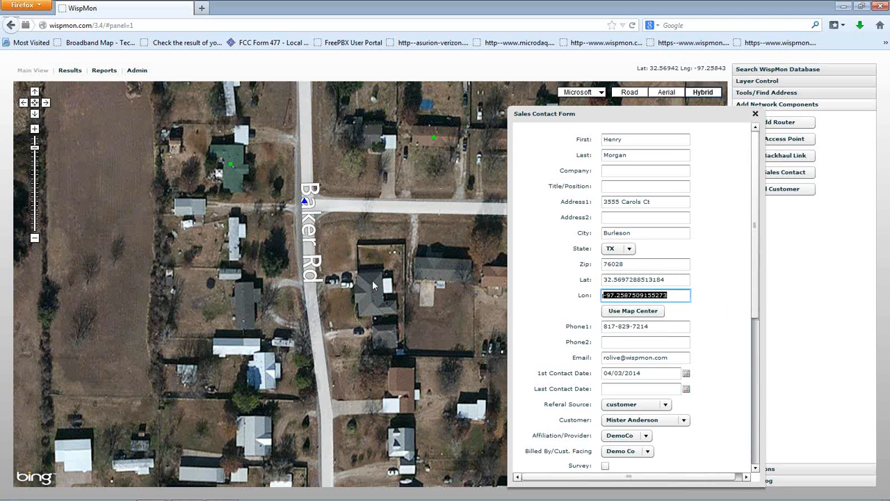
click(631, 312)
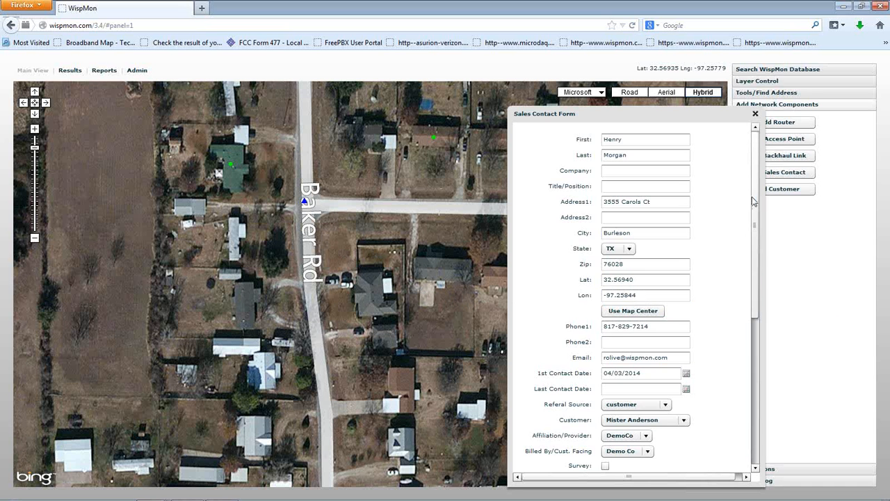
scroll(722, 368, down, 5)
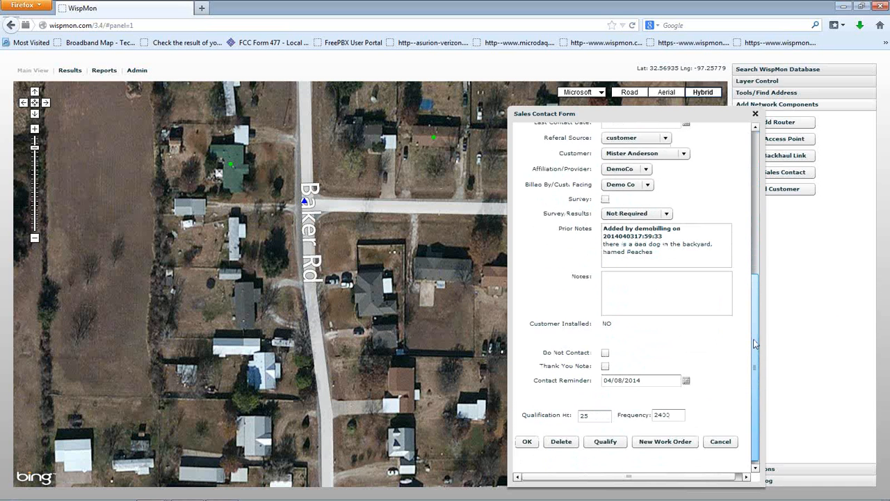
click(527, 437)
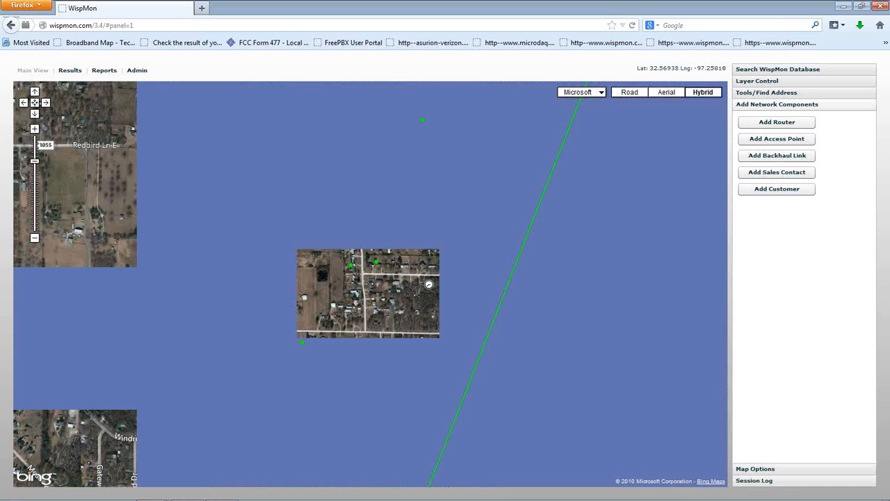
Step: Set the contact's qualification height to 30 and run Qualify for the corrected house location
drag(421, 95, 538, 104)
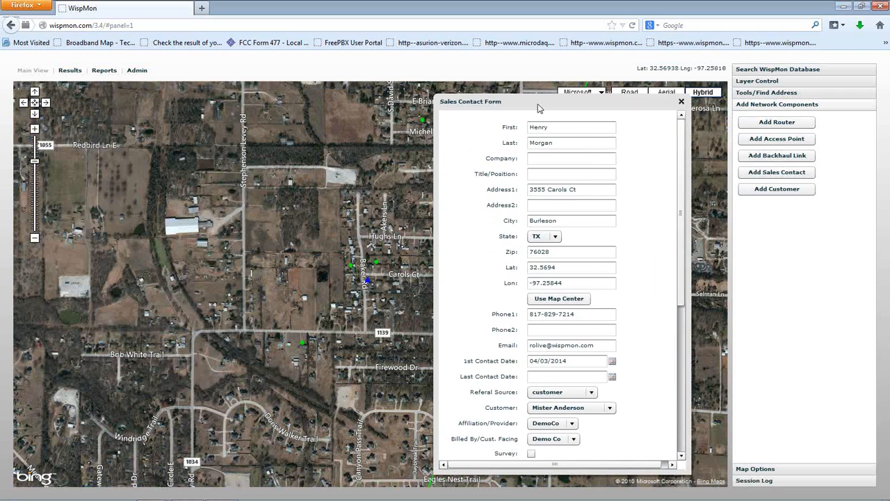
click(34, 129)
click(34, 130)
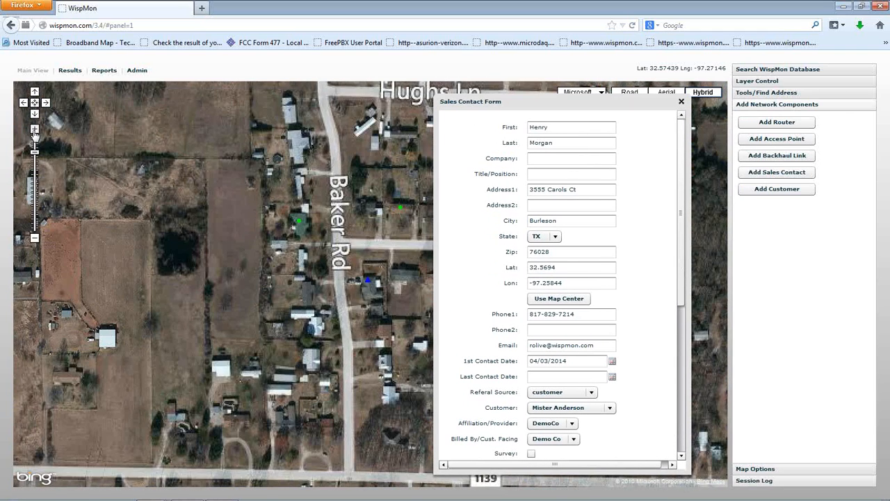
click(34, 129)
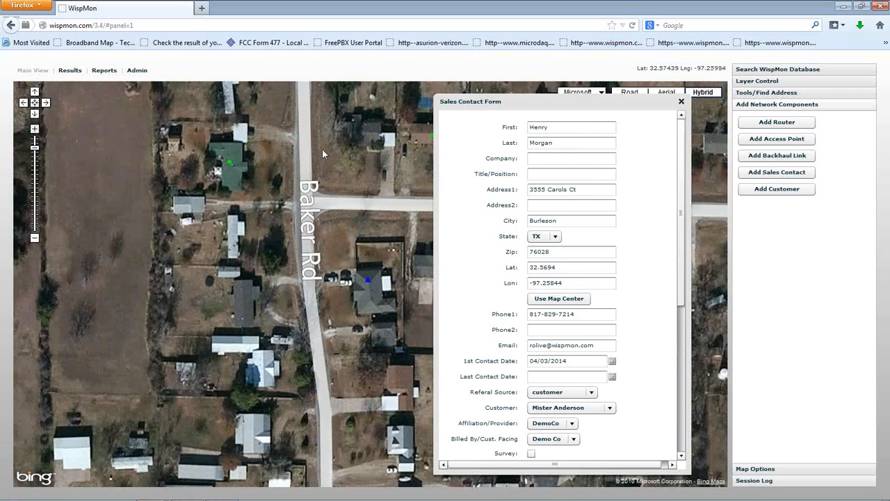
drag(567, 105, 559, 78)
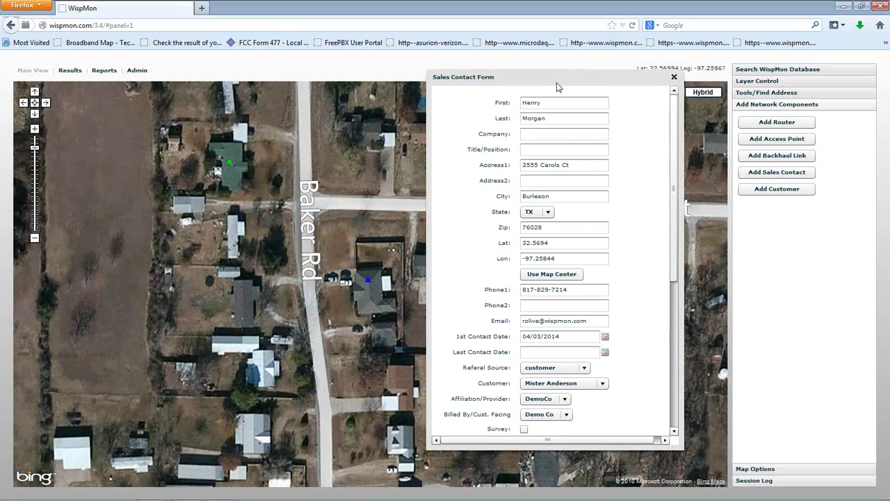
drag(667, 175, 666, 322)
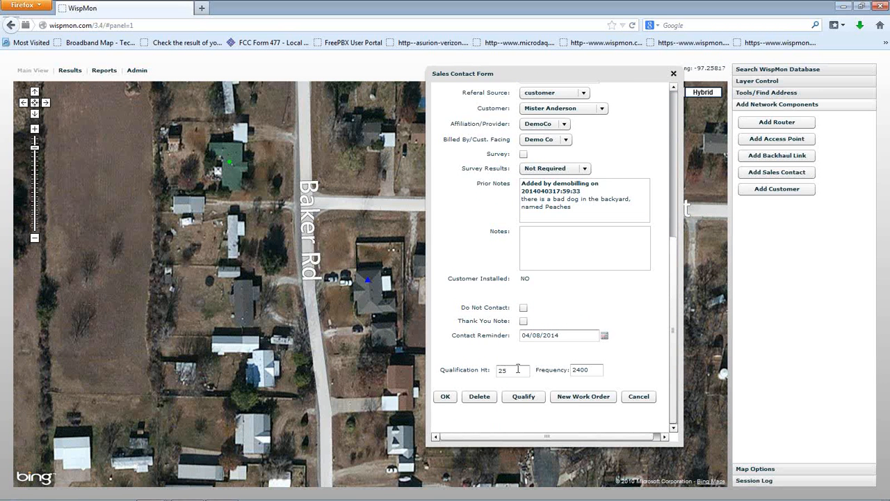
drag(517, 370, 486, 378)
click(524, 395)
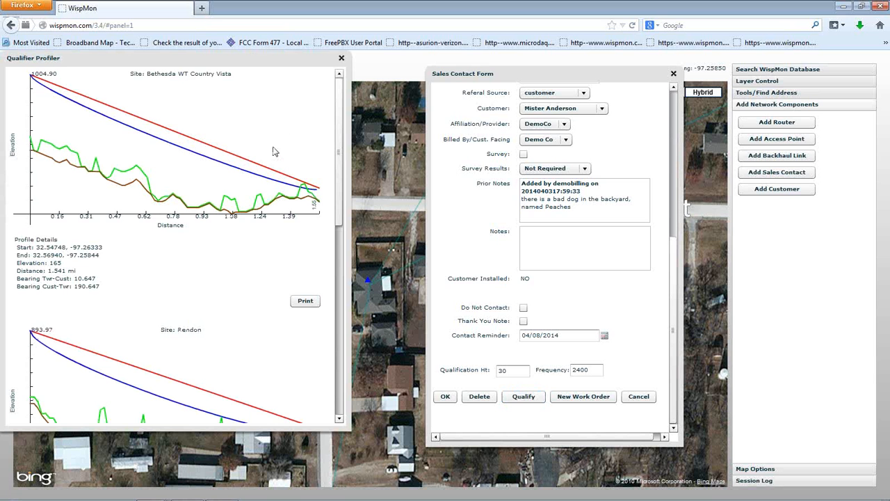
Step: Examine the elevation profiles from the Bethesda WT Country Vista and Rendon sites, including their distance and elevation details
drag(337, 111, 350, 98)
drag(515, 79, 605, 94)
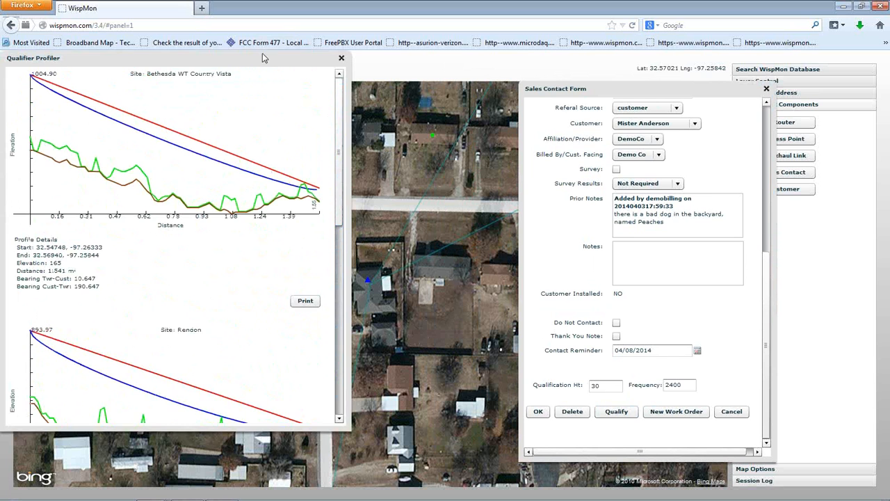
drag(263, 55, 272, 69)
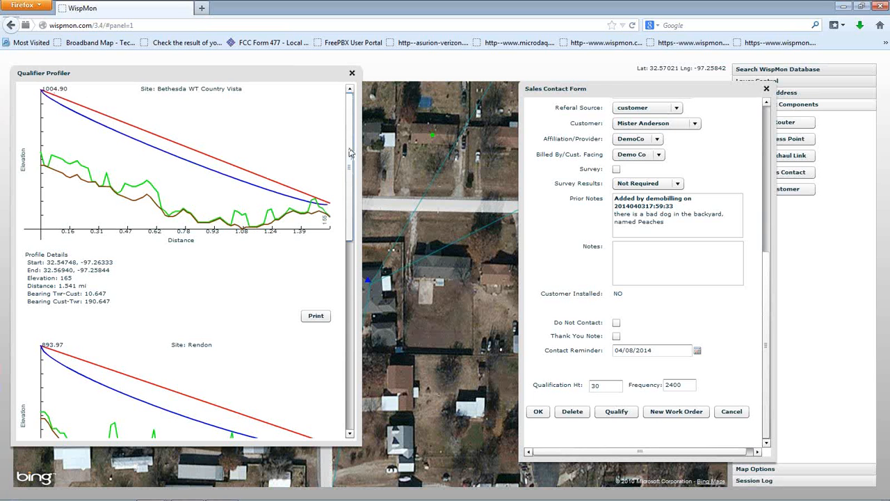
drag(349, 151, 348, 209)
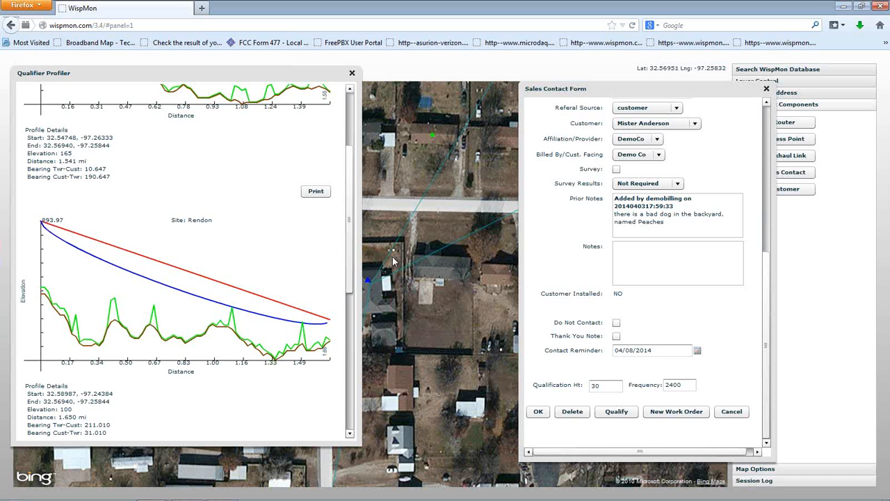
drag(355, 268, 354, 218)
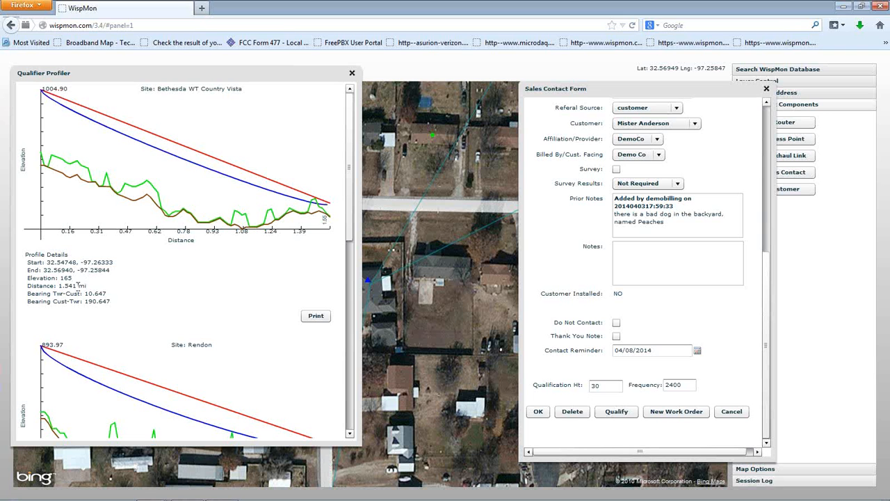
drag(78, 285, 55, 283)
drag(75, 278, 59, 278)
scroll(352, 190, down, 1)
mouse_move(351, 190)
mouse_down()
mouse_move(340, 336)
mouse_move(351, 185)
mouse_up()
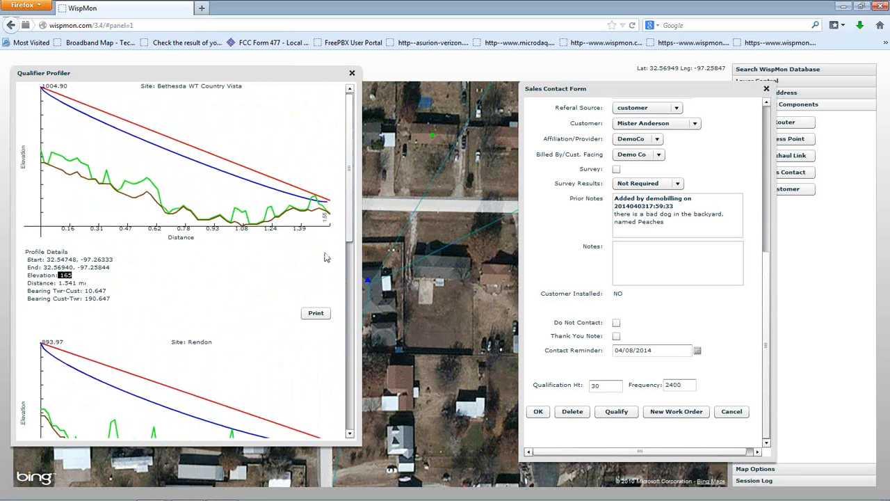